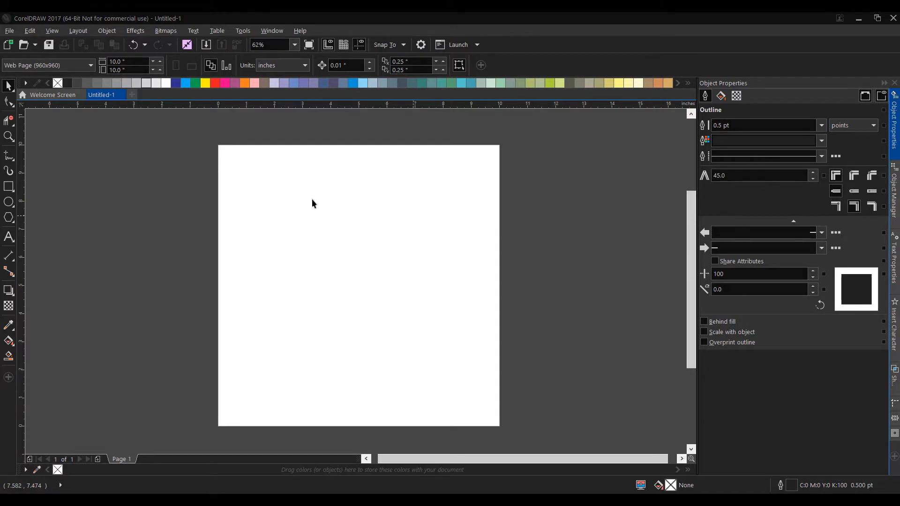
# Import the space shuttle silhouette PNG from the Downloads folder and place it on the page
pyautogui.click(10, 31)
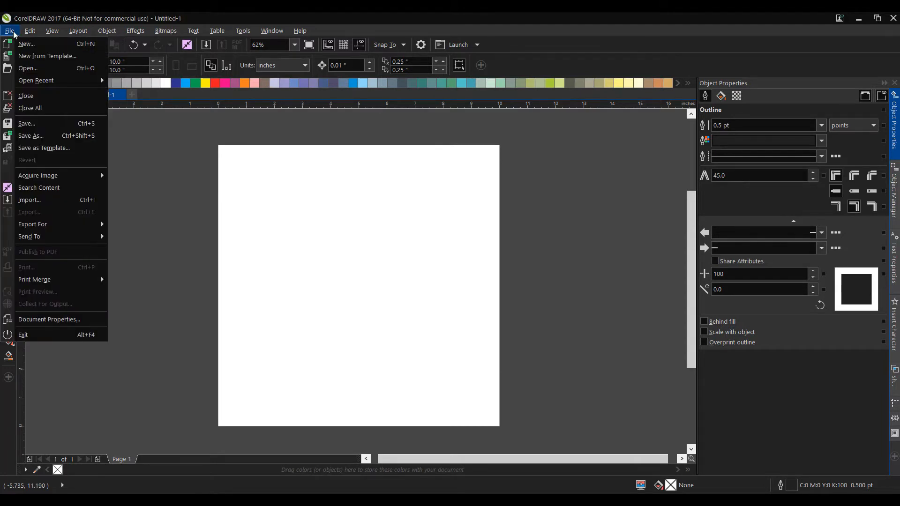
pyautogui.click(30, 200)
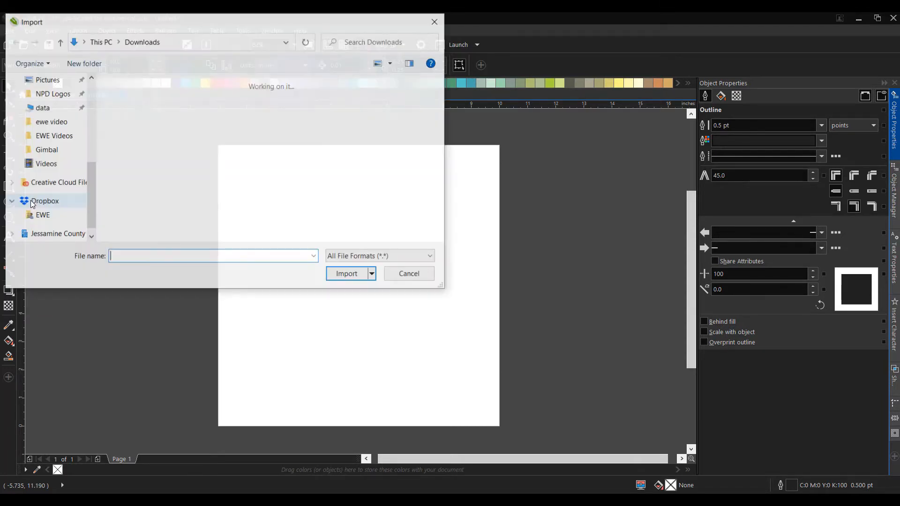
pyautogui.click(140, 137)
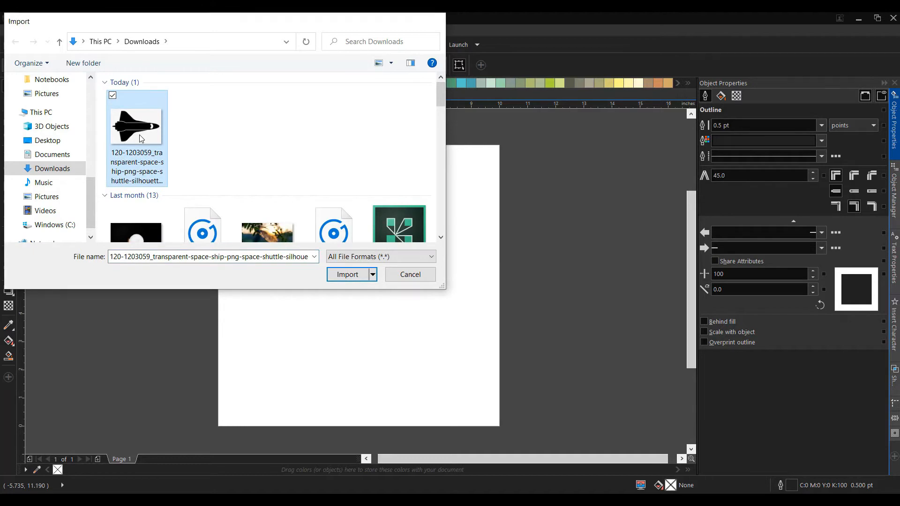
pyautogui.doubleClick(141, 137)
pyautogui.click(240, 195)
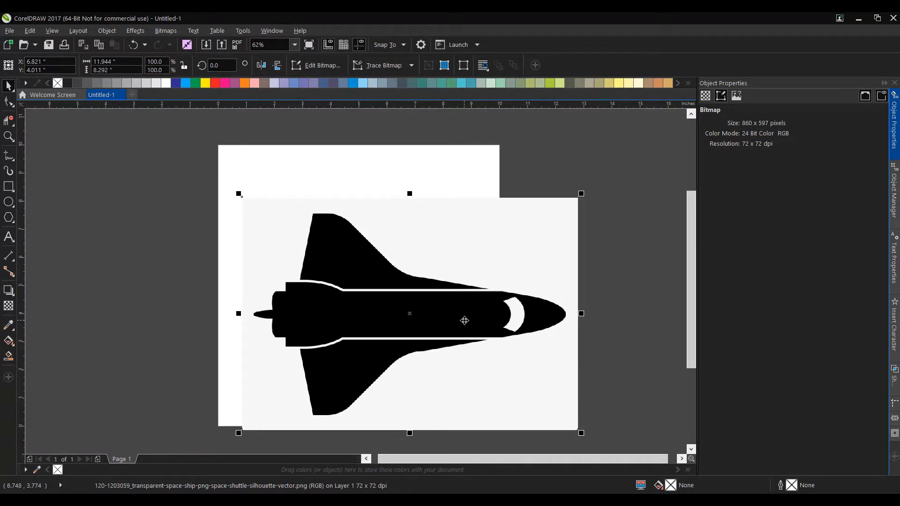
# Scale the shuttle bitmap down to about 5.5 inches wide and move it inside the page
pyautogui.scroll(3, 465, 321)
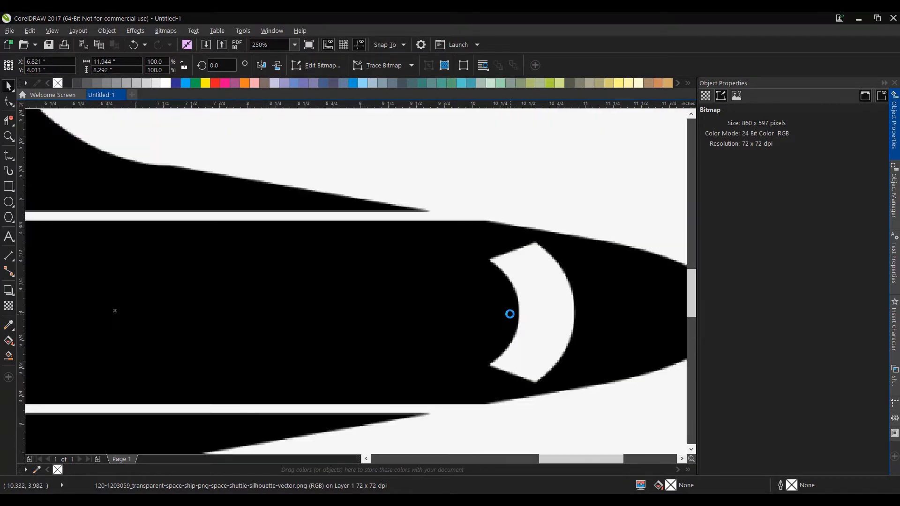
pyautogui.scroll(-1, 441, 300)
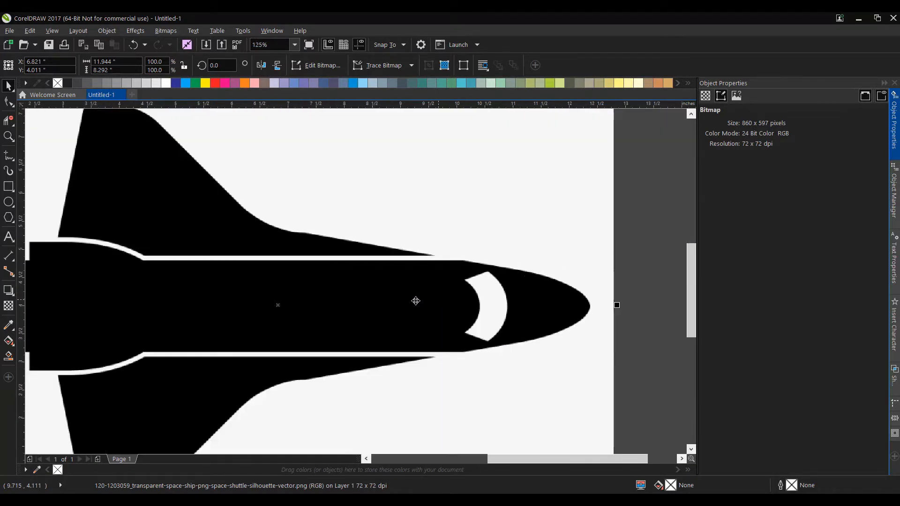
pyautogui.scroll(-2, 398, 300)
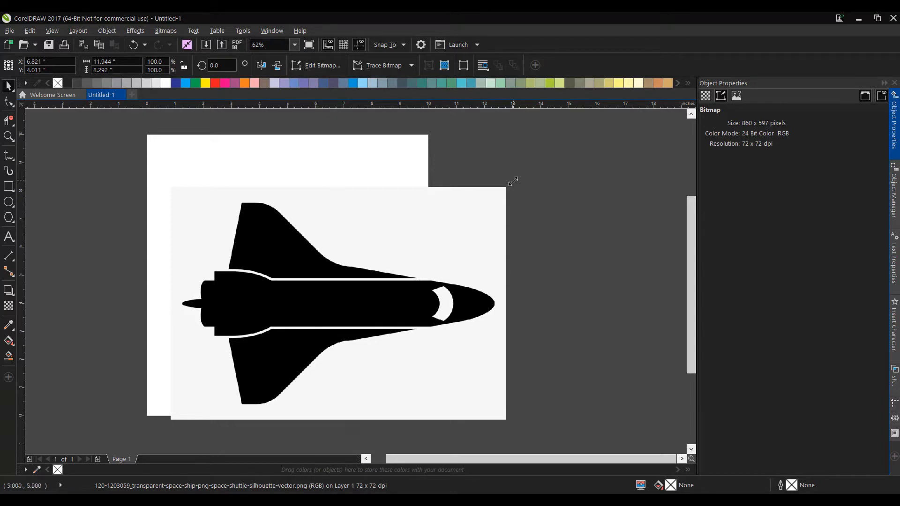
pyautogui.moveTo(512, 181); pyautogui.dragTo(326, 310)
pyautogui.moveTo(236, 359); pyautogui.dragTo(276, 301)
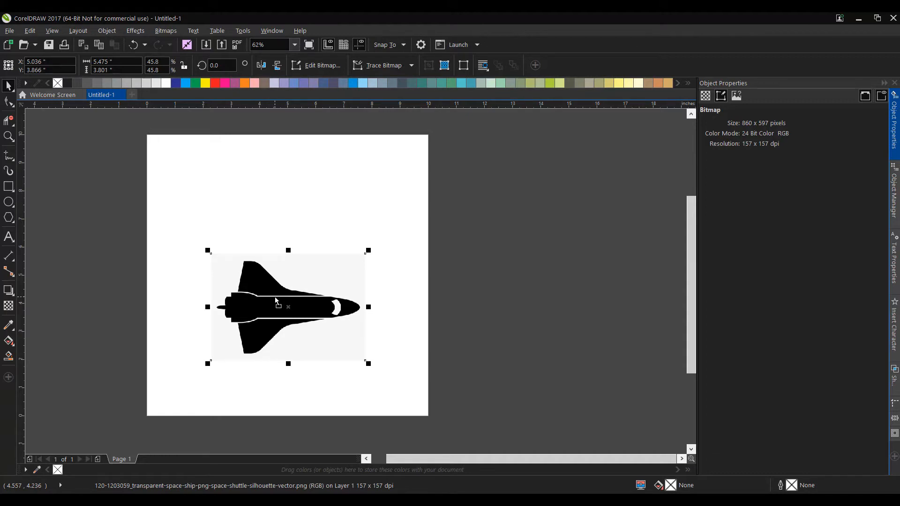
# Set the page dimensions to 4.5 by 4.5 inches
pyautogui.click(218, 183)
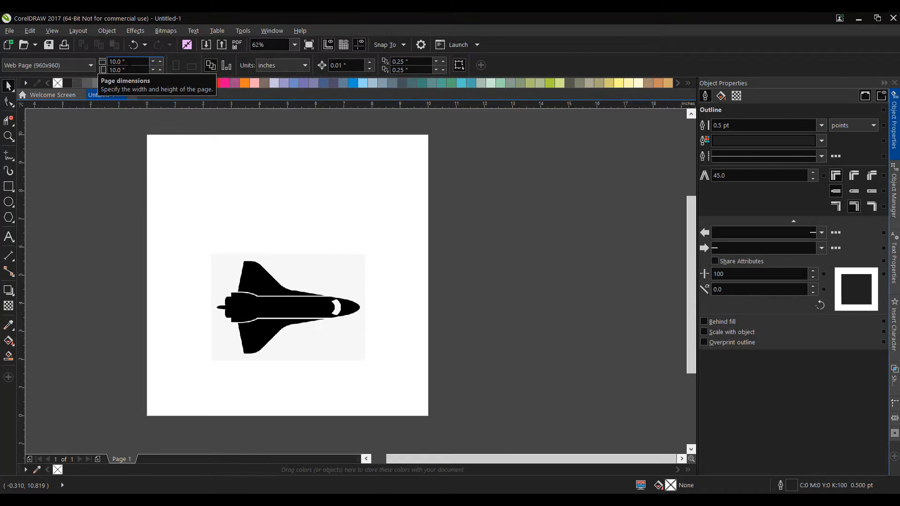
pyautogui.click(124, 61)
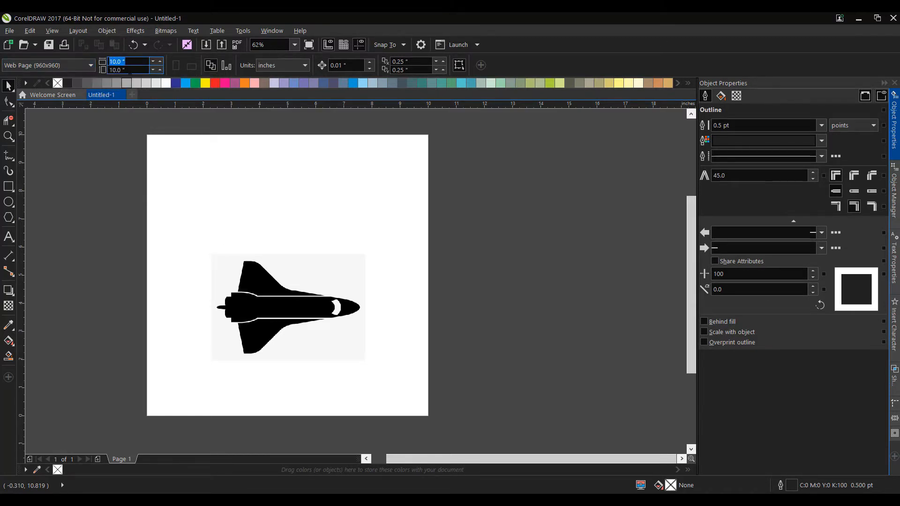
pyautogui.write('4.5')
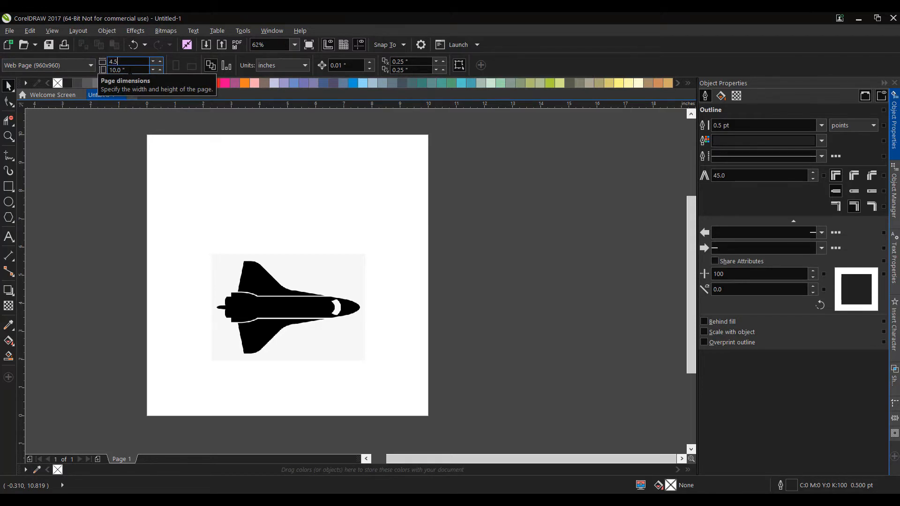
pyautogui.press('Tab')
pyautogui.write('4.5')
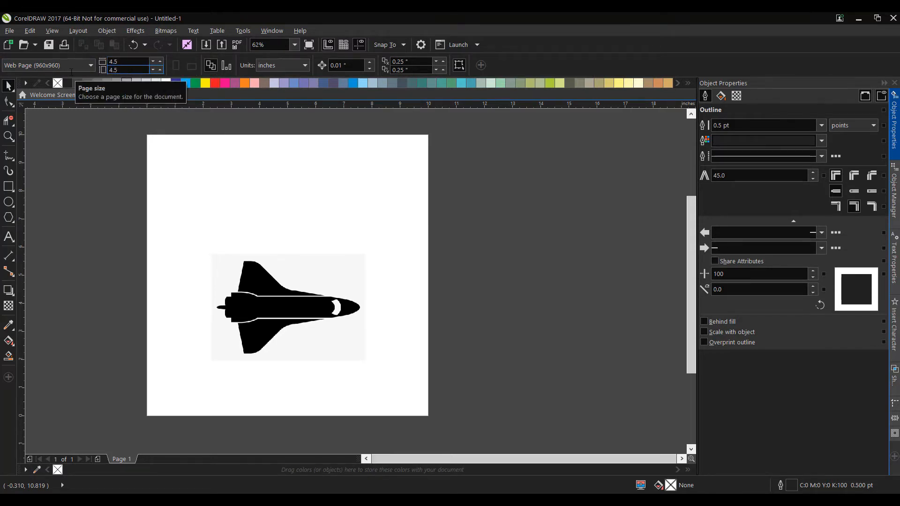
pyautogui.press('Return')
# Reposition the shuttle bitmap so that it overlaps the resized page
pyautogui.moveTo(254, 286); pyautogui.dragTo(396, 254)
pyautogui.scroll(2, 331, 251)
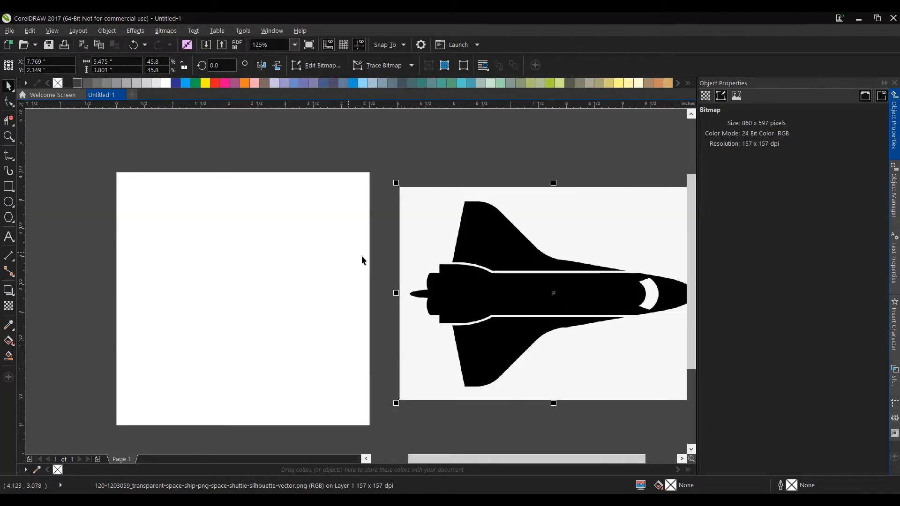
pyautogui.moveTo(526, 279); pyautogui.dragTo(302, 271)
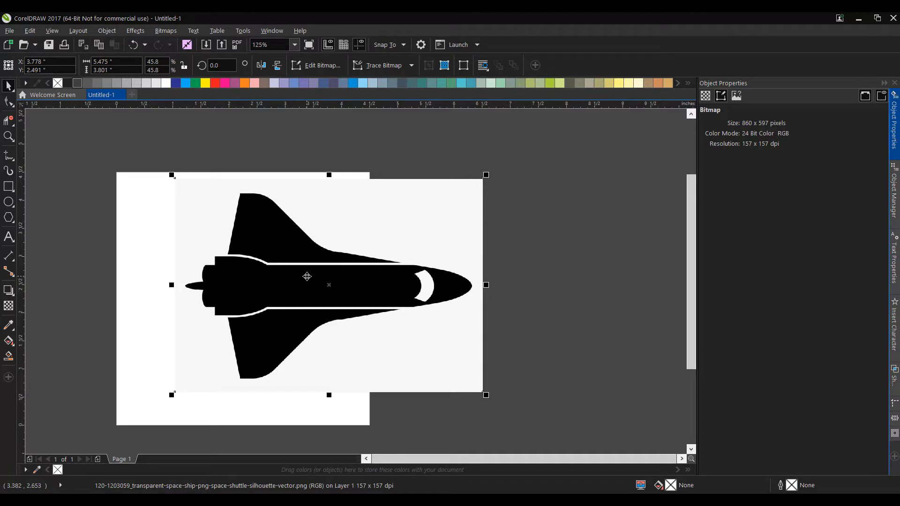
# Trace the shuttle bitmap into vector shapes using Outline Trace with the Clipart preset
pyautogui.click(375, 66)
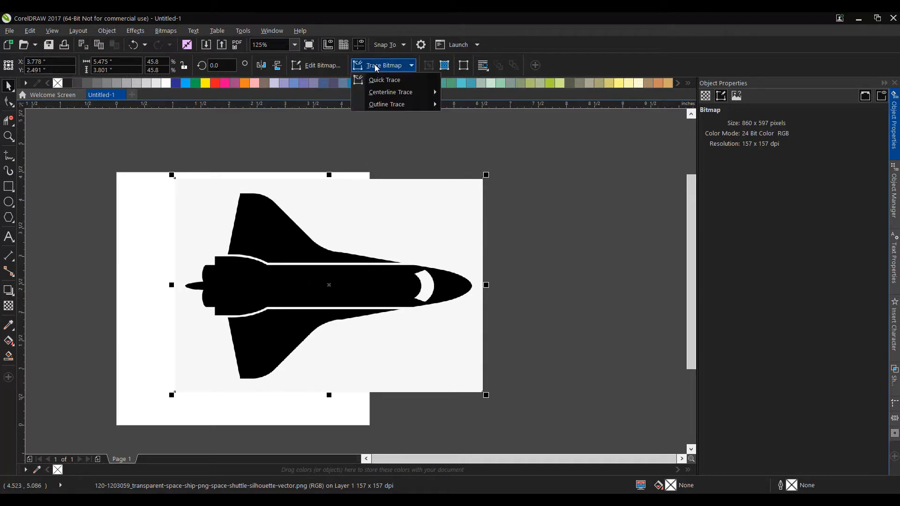
pyautogui.moveTo(375, 104)
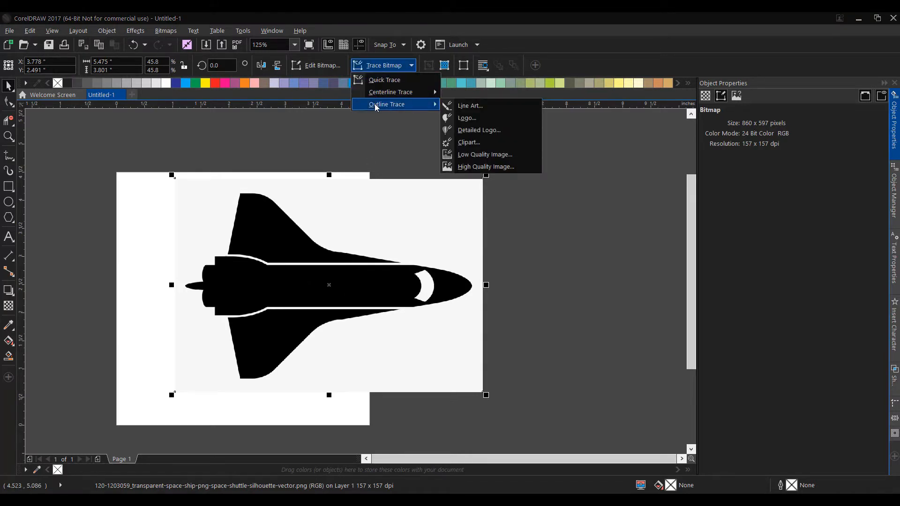
pyautogui.click(472, 144)
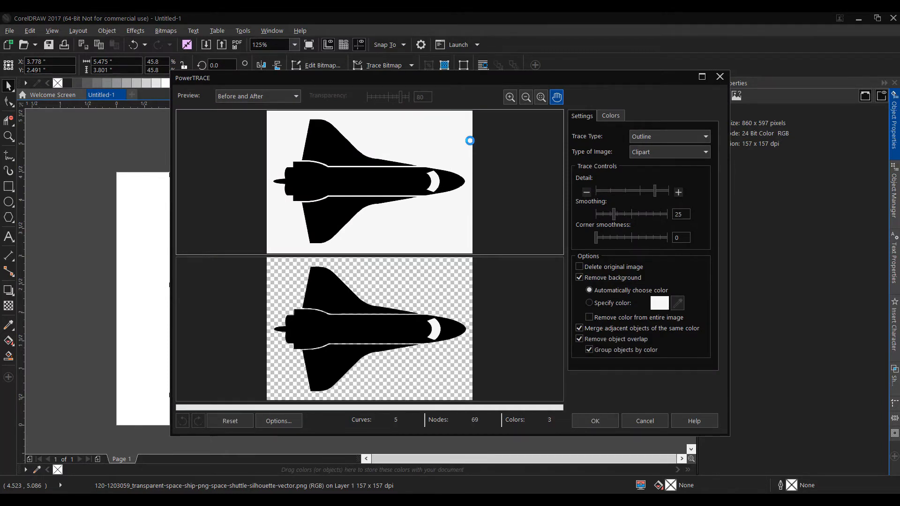
pyautogui.click(591, 421)
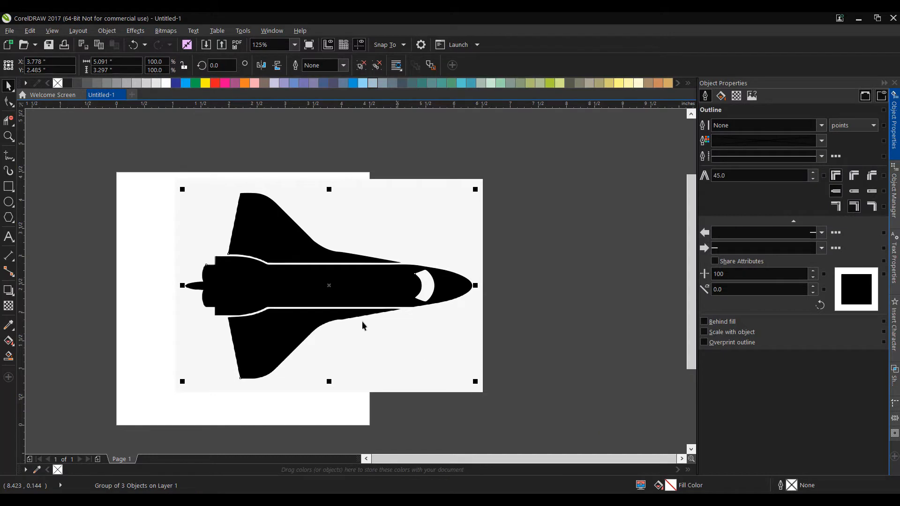
# Move the traced shuttle off the original bitmap and delete that bitmap
pyautogui.moveTo(357, 274)
pyautogui.mouseDown()
pyautogui.moveTo(434, 340)
pyautogui.moveTo(585, 298)
pyautogui.moveTo(533, 319)
pyautogui.mouseUp()
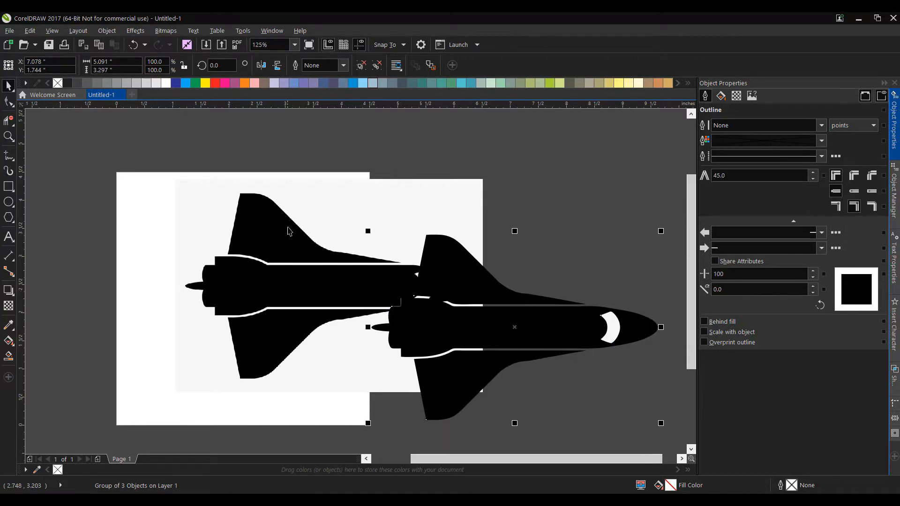
pyautogui.click(264, 207)
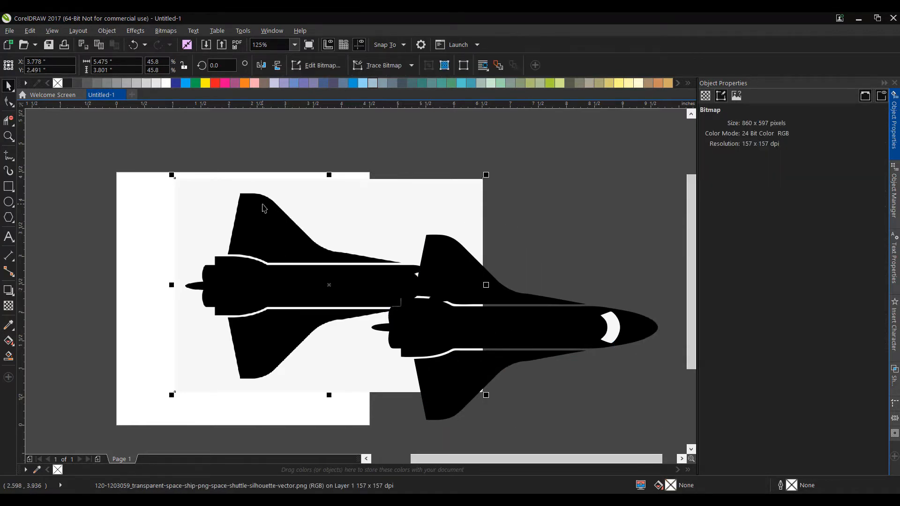
pyautogui.press('Delete')
# Scale the traced shuttle down to about 3.6 inches wide and place it beside the page
pyautogui.moveTo(483, 331); pyautogui.dragTo(258, 306)
pyautogui.moveTo(399, 200); pyautogui.dragTo(335, 251)
pyautogui.moveTo(272, 315); pyautogui.dragTo(546, 249)
pyautogui.click(421, 388)
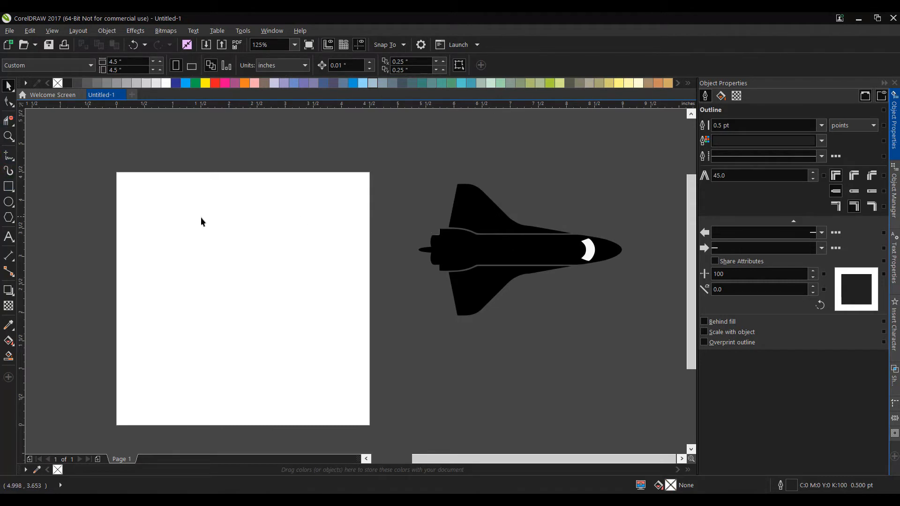
# Draw an ellipse on the page and set its size to 4 by 4 inches
pyautogui.click(9, 203)
pyautogui.moveTo(142, 190); pyautogui.dragTo(353, 413)
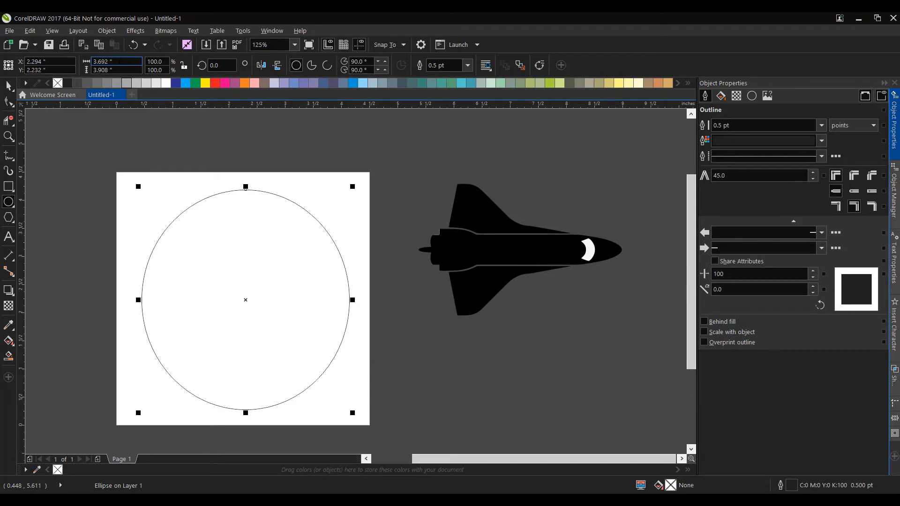
pyautogui.click(107, 61)
pyautogui.write('4')
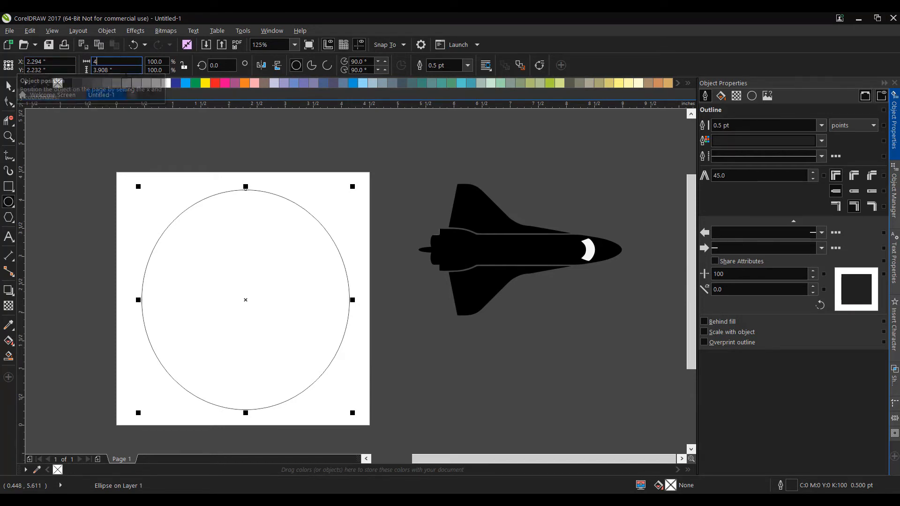
pyautogui.press('Tab')
pyautogui.write('4')
pyautogui.press('Return')
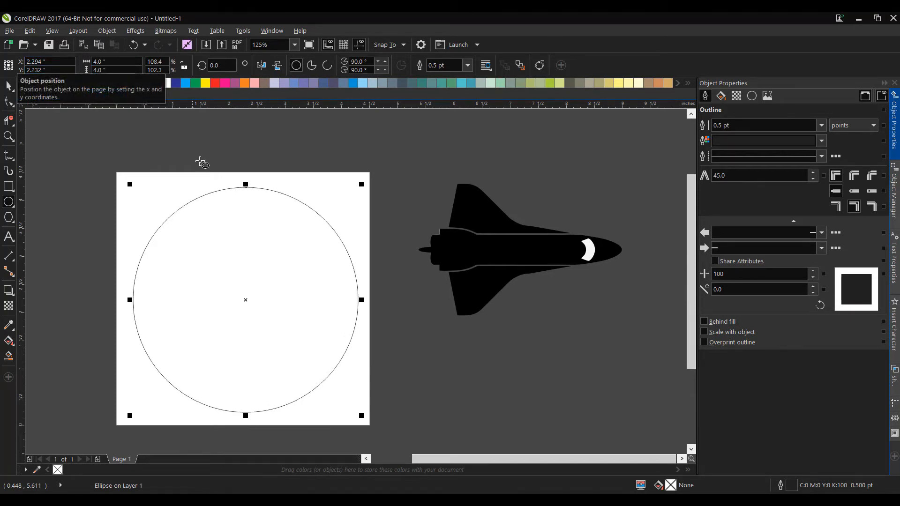
# Center the 4-inch circle on the page
pyautogui.press('space')
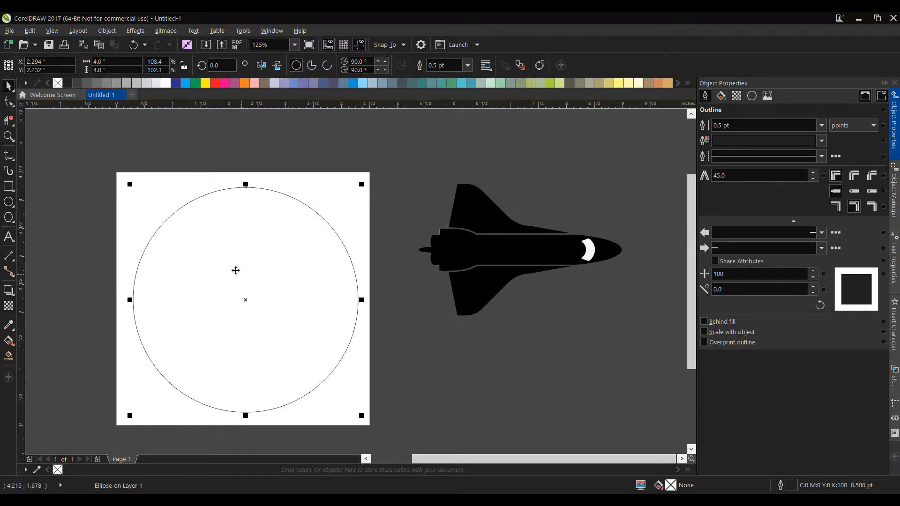
pyautogui.click(244, 297)
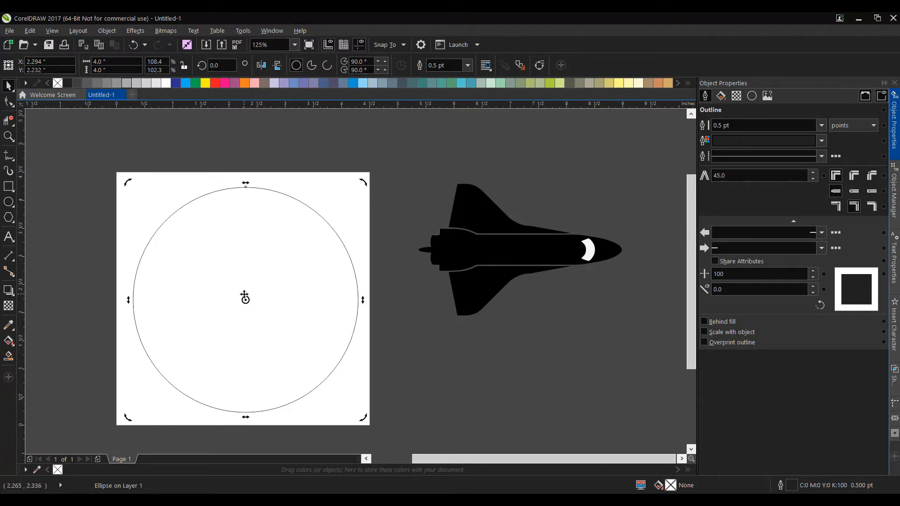
pyautogui.click(396, 309)
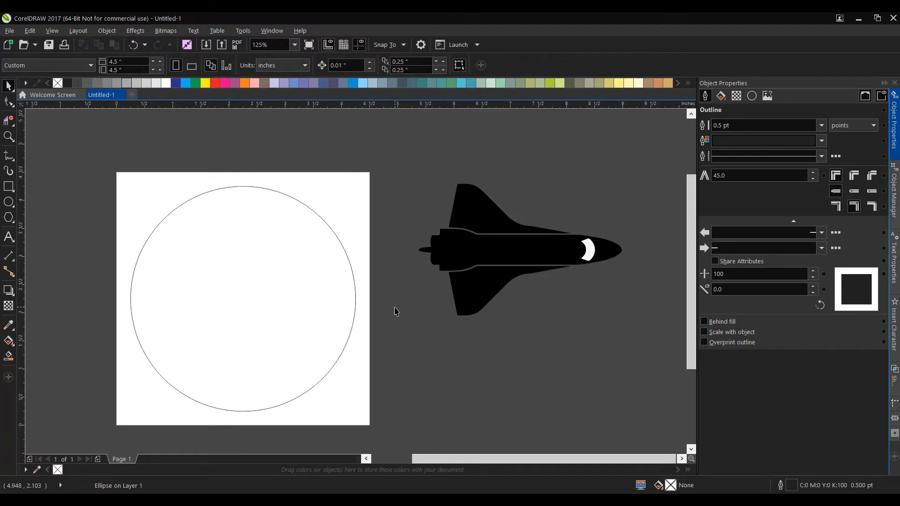
# Draw a second circle inside the first, size it to 3.5 by 3.5 inches and center it on the page
pyautogui.click(9, 201)
pyautogui.moveTo(184, 242); pyautogui.dragTo(265, 324)
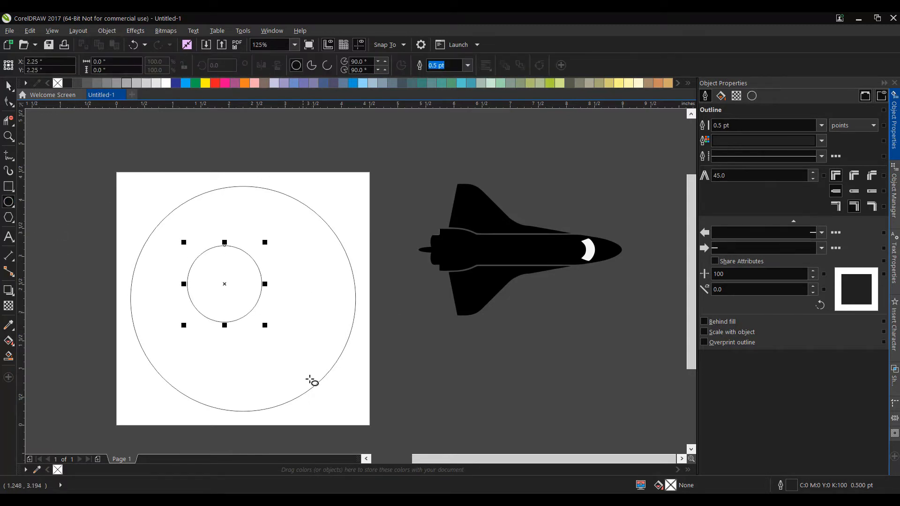
pyautogui.moveTo(126, 61); pyautogui.dragTo(93, 61)
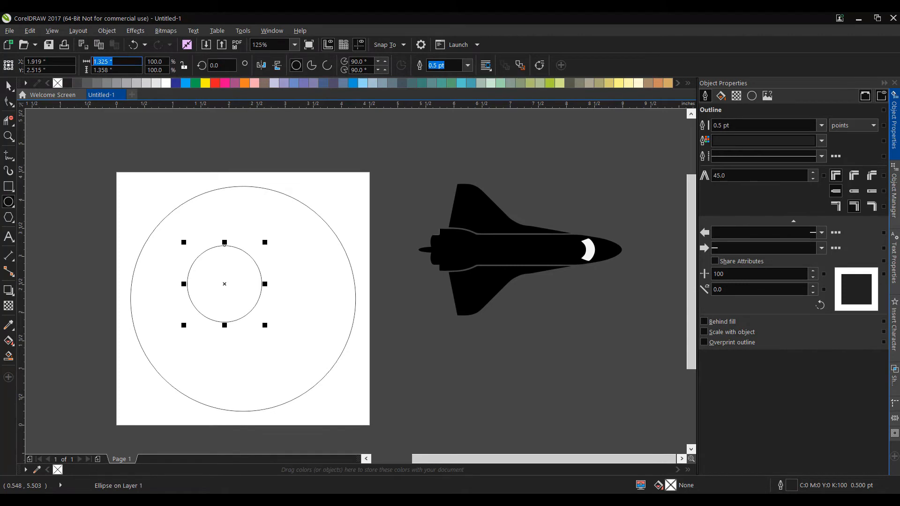
pyautogui.write('3.')
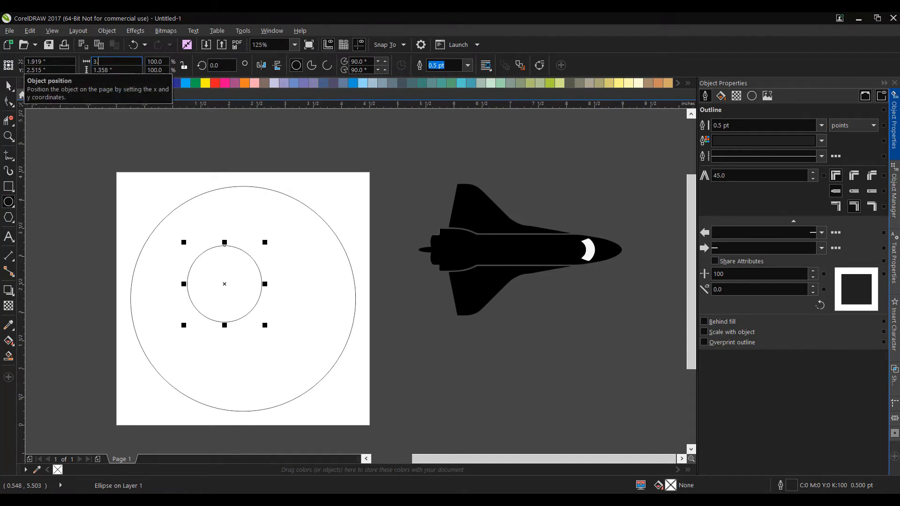
pyautogui.write('5')
pyautogui.press('Tab')
pyautogui.write('3.5')
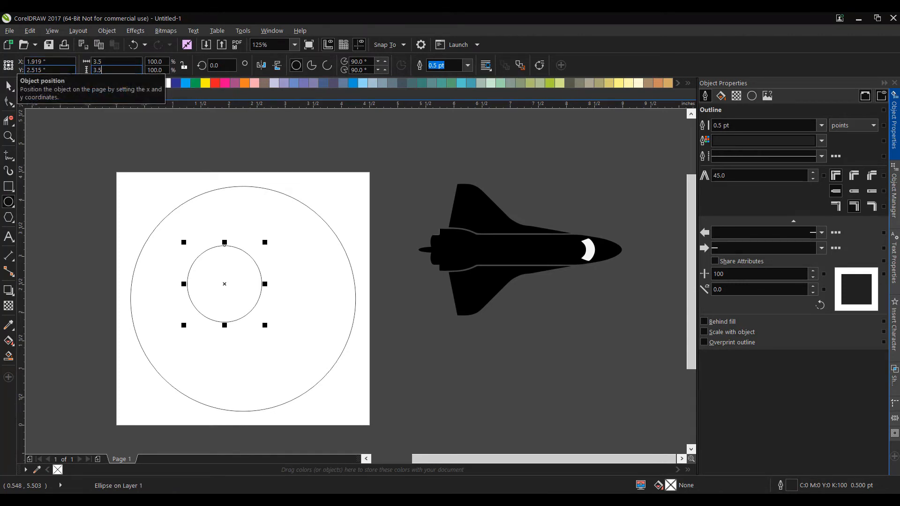
pyautogui.press('Return')
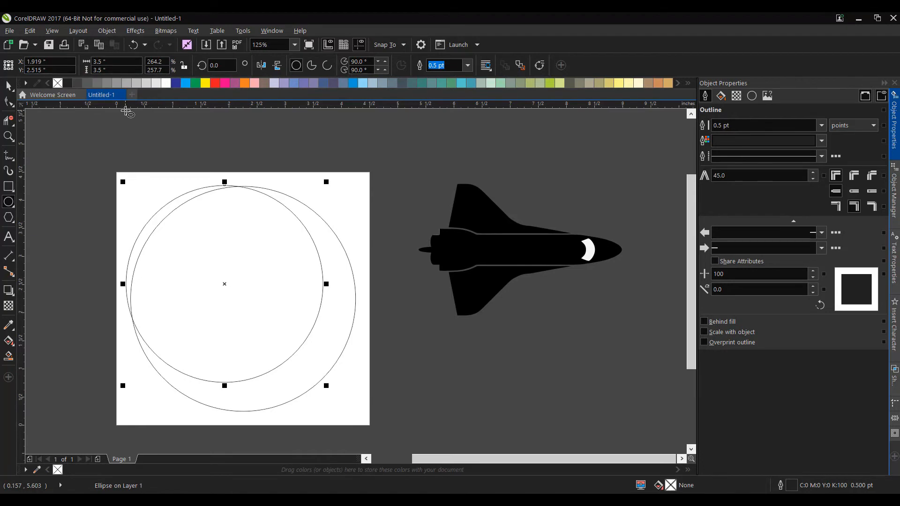
pyautogui.press('p')
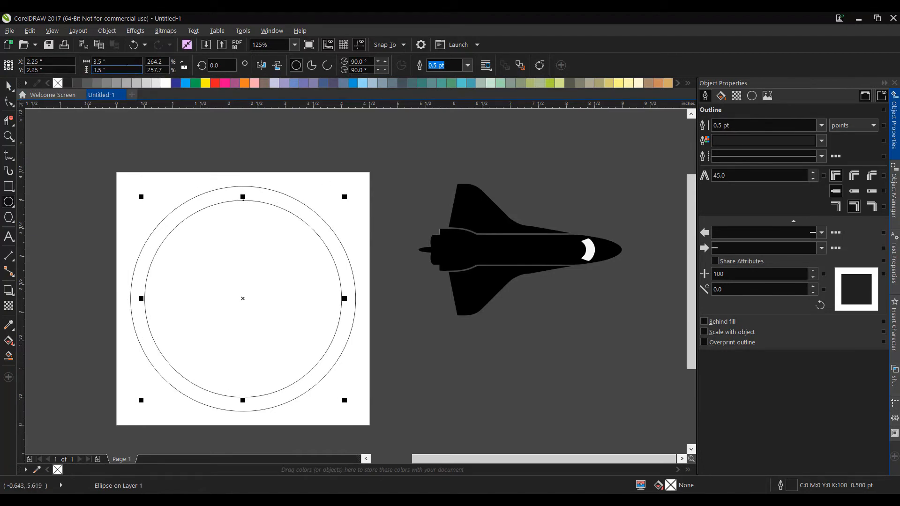
# Resize the inner circle to 3 by 3 inches
pyautogui.moveTo(112, 61); pyautogui.dragTo(46, 62)
pyautogui.write('3')
pyautogui.moveTo(112, 70); pyautogui.dragTo(45, 72)
pyautogui.write('3')
pyautogui.press('Return')
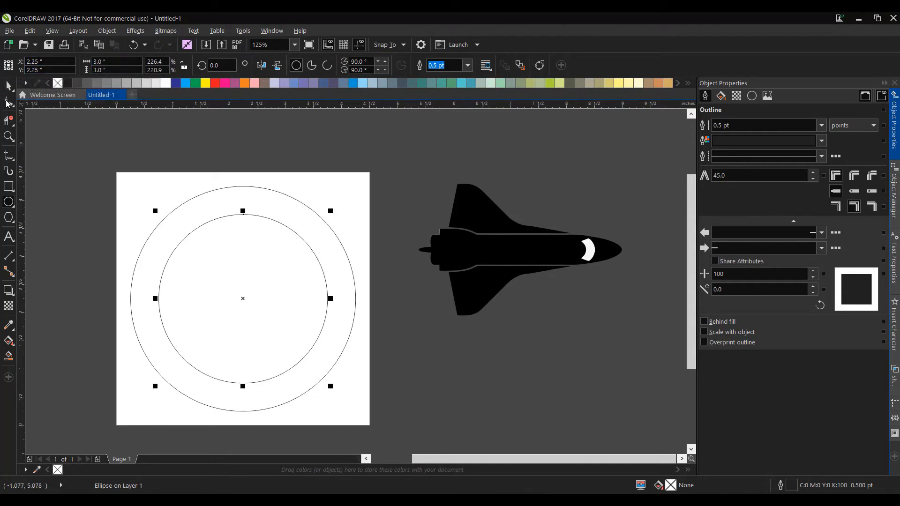
# Move the space shuttle over the circles and rotate it about 41.75 degrees so its nose points to the upper right
pyautogui.click(512, 247)
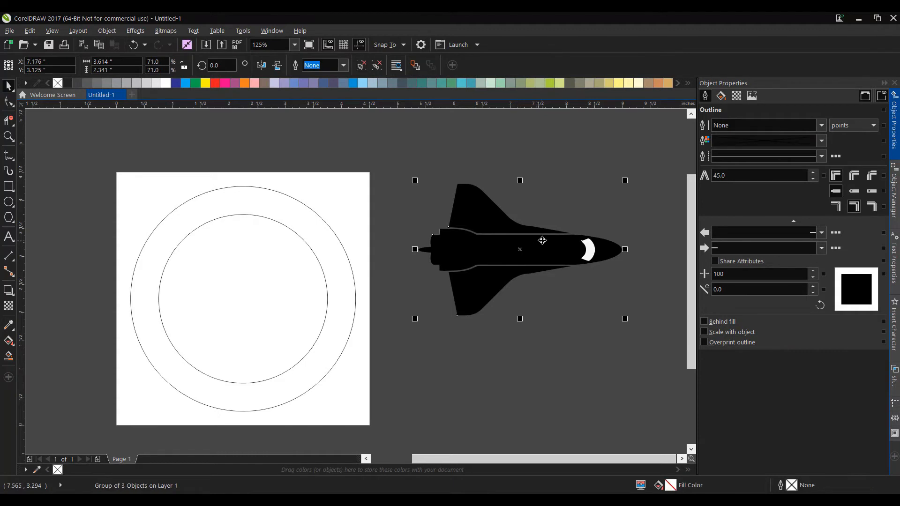
pyautogui.moveTo(518, 248); pyautogui.dragTo(267, 286)
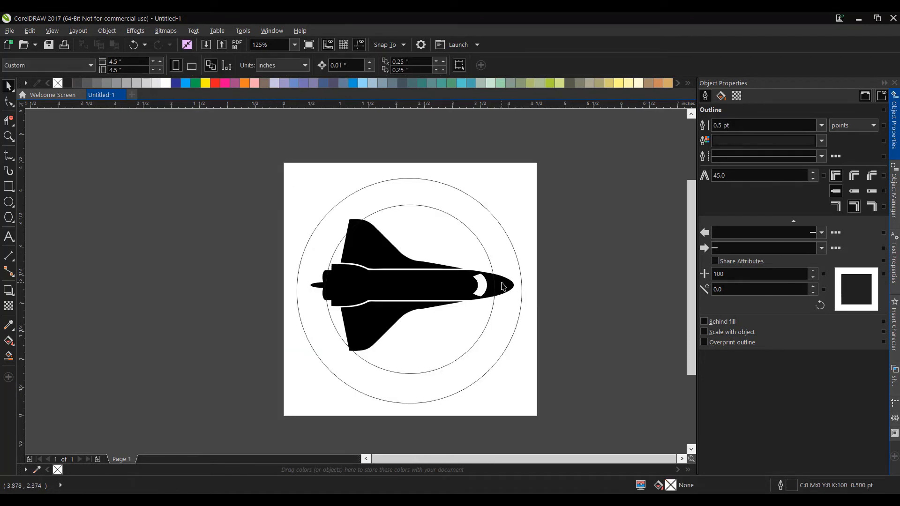
pyautogui.moveTo(501, 283); pyautogui.dragTo(506, 284)
pyautogui.click(505, 284)
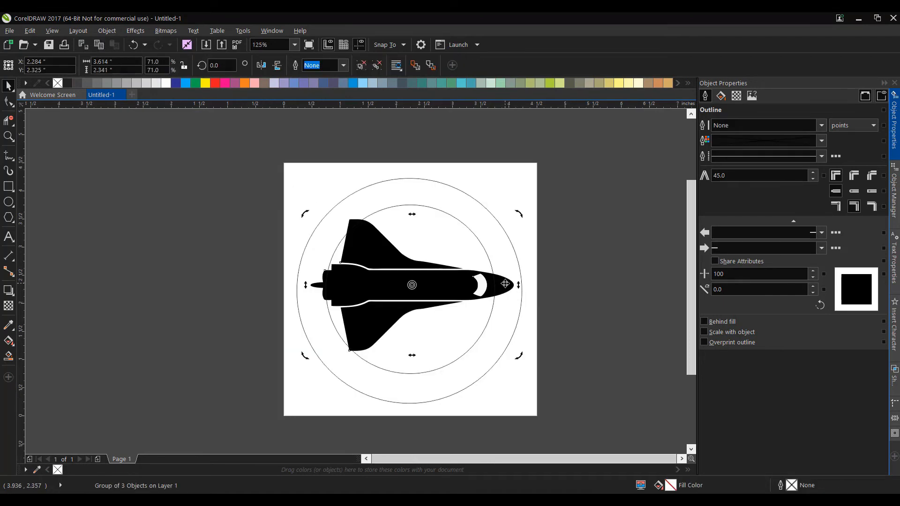
pyautogui.moveTo(520, 213); pyautogui.dragTo(440, 180)
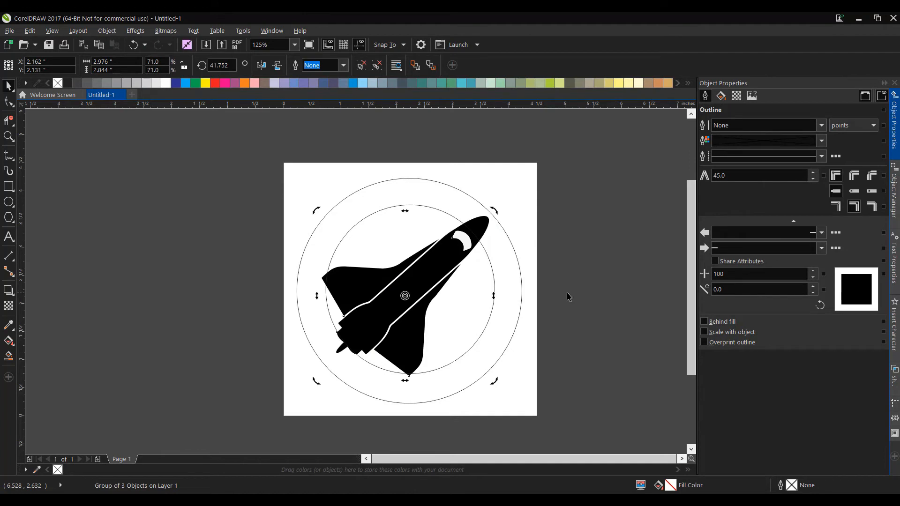
# Undo the accidental shift of the inner circle and move the shuttle slightly down and left over the circles
pyautogui.keyDown('ctrl'); pyautogui.click(462, 247); pyautogui.keyUp('ctrl')
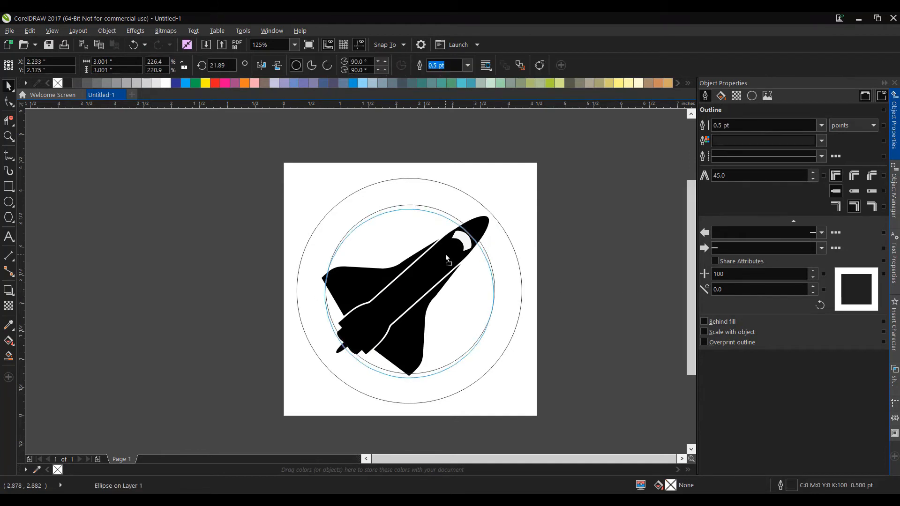
pyautogui.hotkey('ctrl', 'z')
pyautogui.click(487, 228)
pyautogui.moveTo(487, 226); pyautogui.dragTo(483, 228)
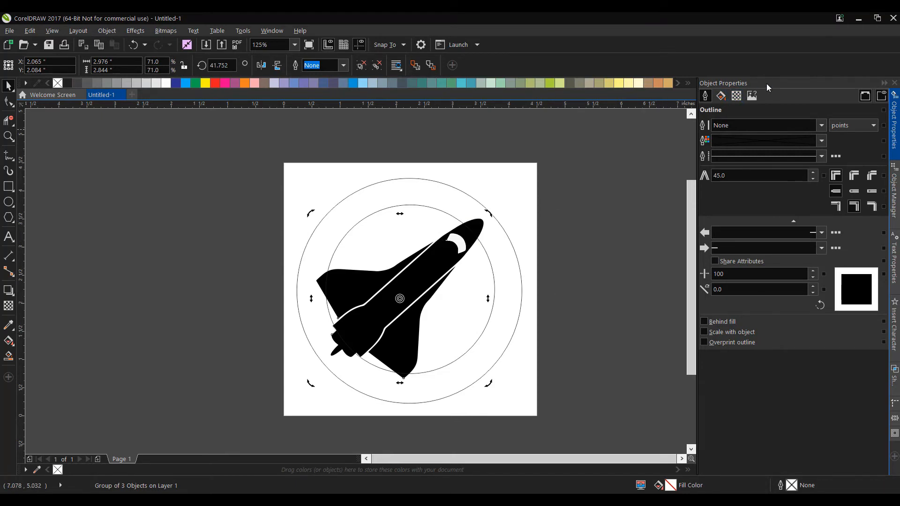
# Remove the shuttle's fill and give it a Hairline outline
pyautogui.click(721, 96)
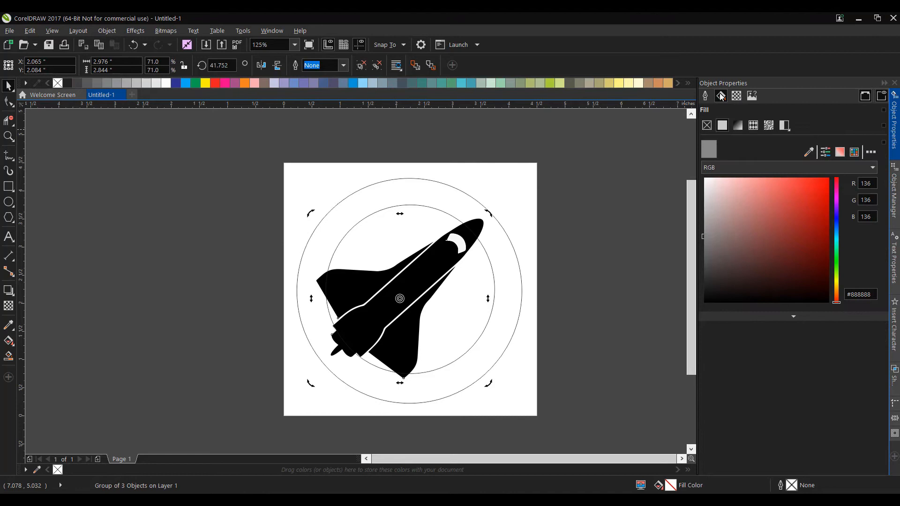
pyautogui.click(709, 128)
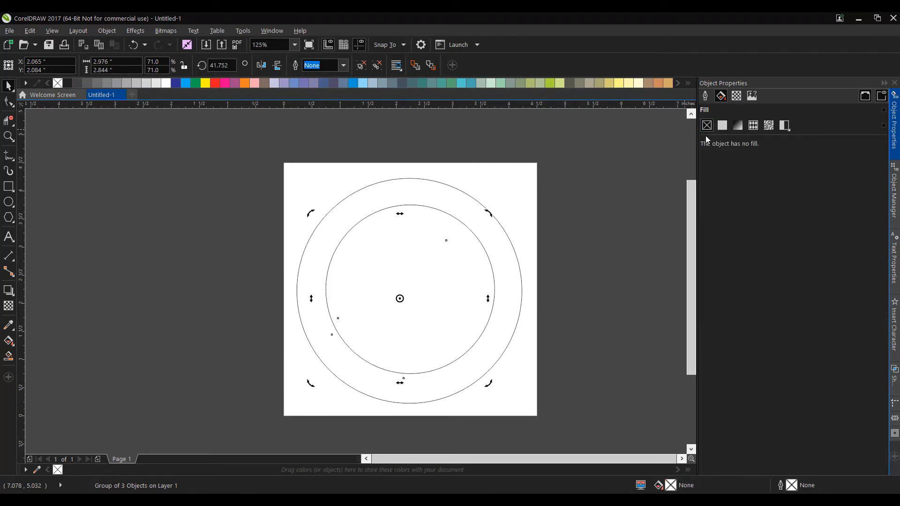
pyautogui.click(707, 96)
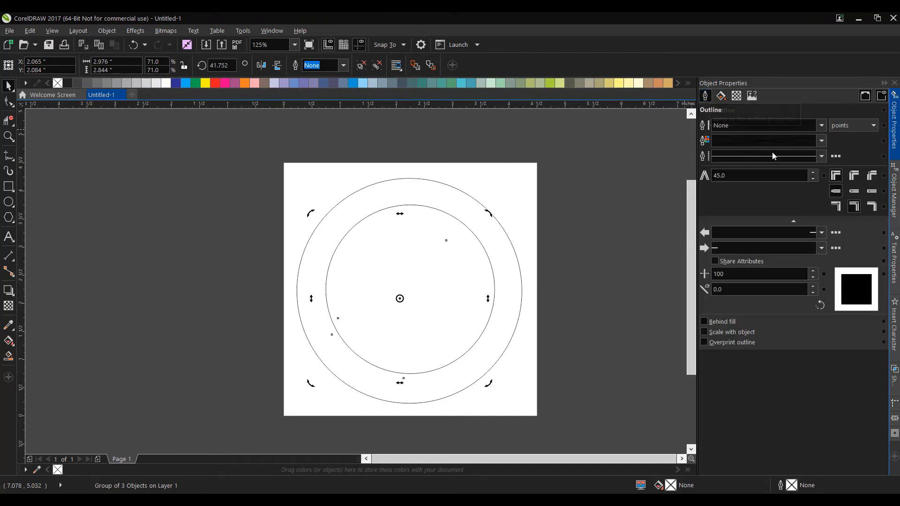
pyautogui.click(823, 126)
pyautogui.click(804, 144)
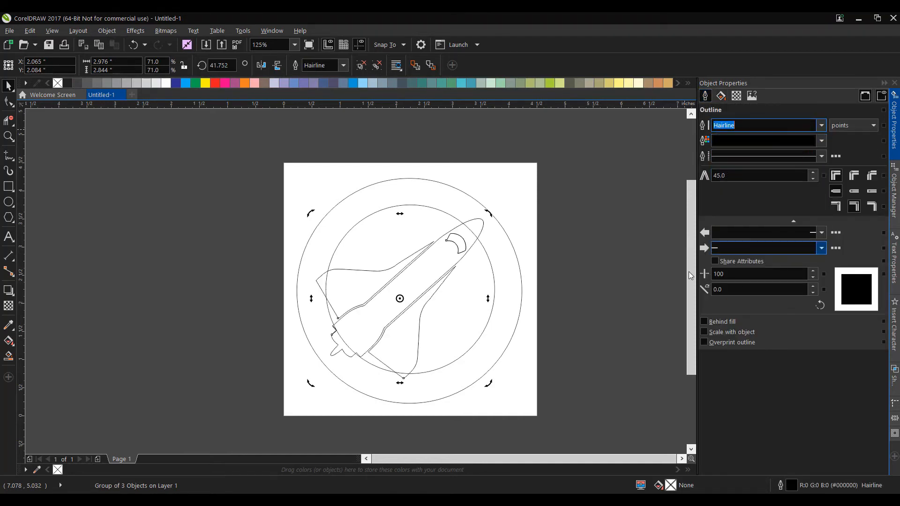
pyautogui.click(544, 297)
# Scale the shuttle outline down to about 2.83 by 2.71 inches and nudge it 0.02 inch right and 0.01 inch up
pyautogui.scroll(2, 468, 220)
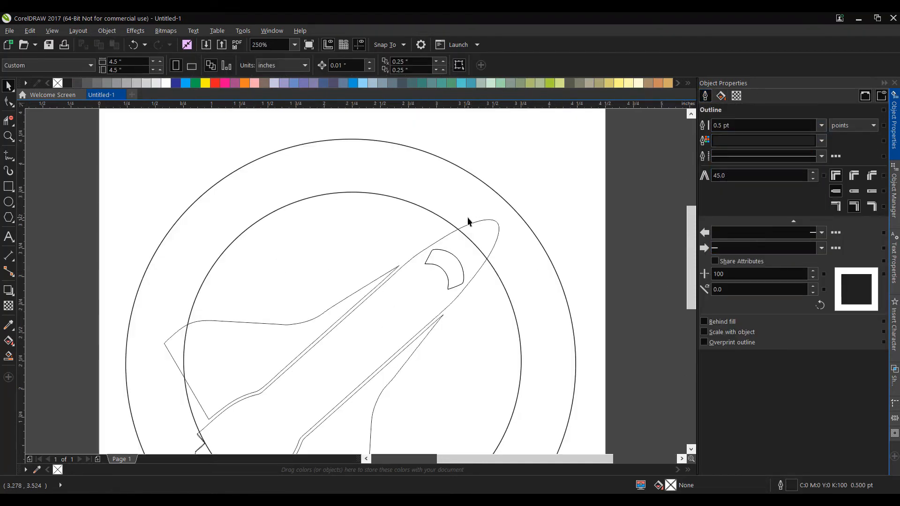
pyautogui.moveTo(337, 296); pyautogui.dragTo(363, 194)
pyautogui.scroll(-2, 363, 193)
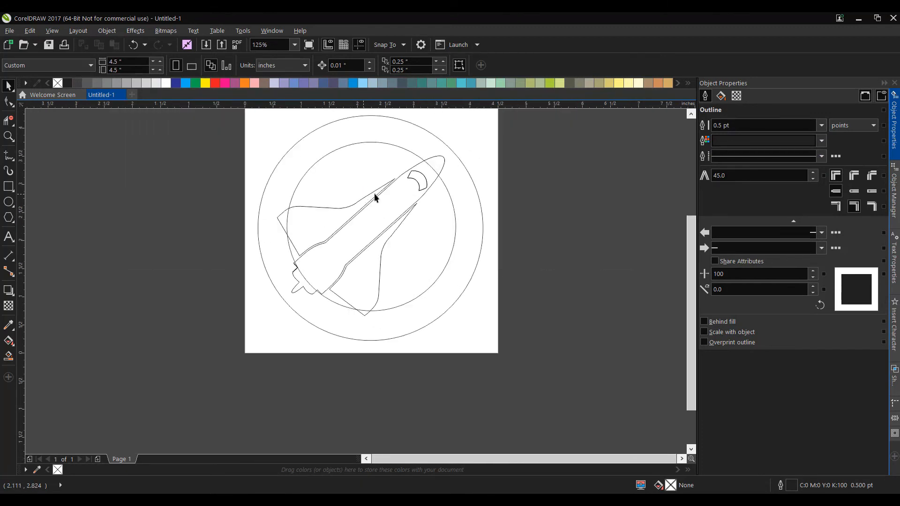
pyautogui.click(443, 162)
pyautogui.moveTo(449, 152); pyautogui.dragTo(439, 161)
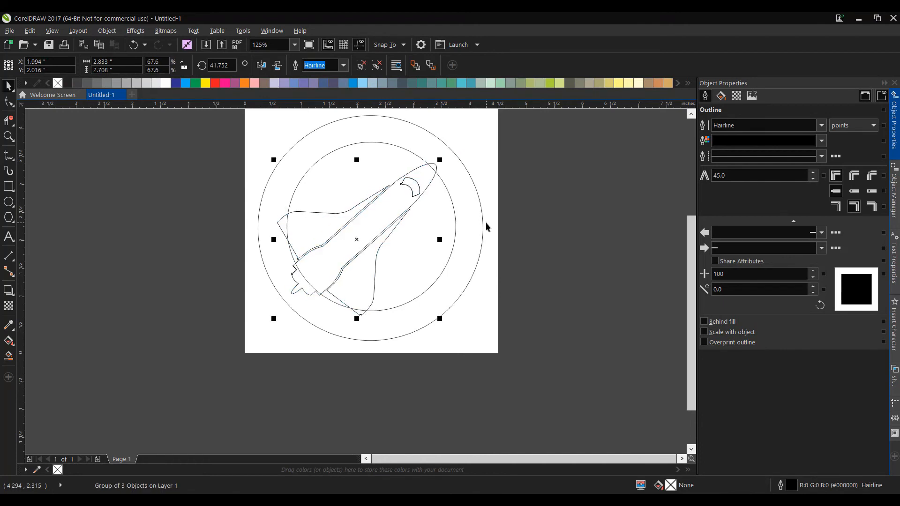
pyautogui.press('Right')
pyautogui.press('Right')
pyautogui.press('Up')
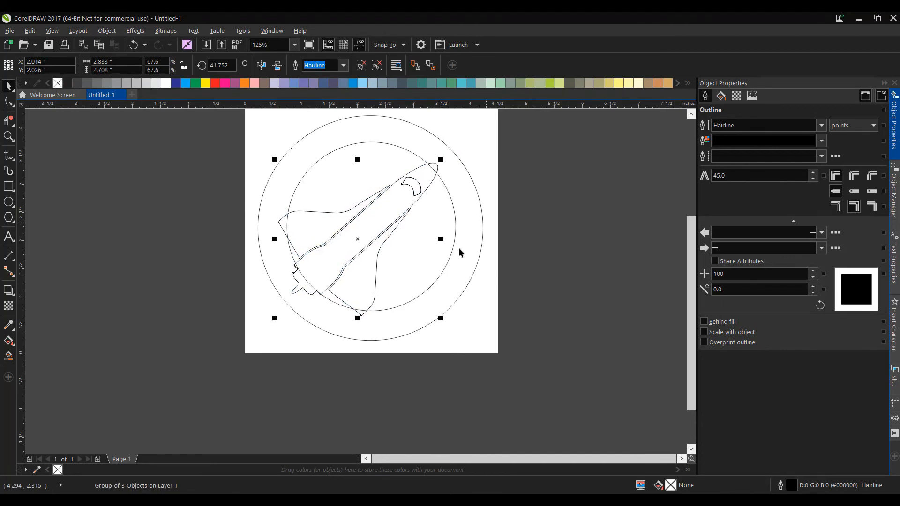
pyautogui.scroll(5, 375, 229)
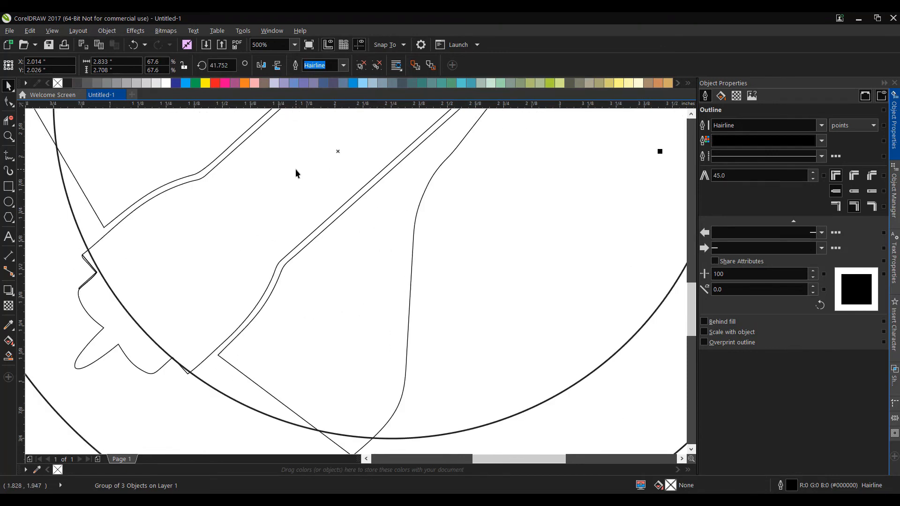
pyautogui.scroll(-5, 297, 168)
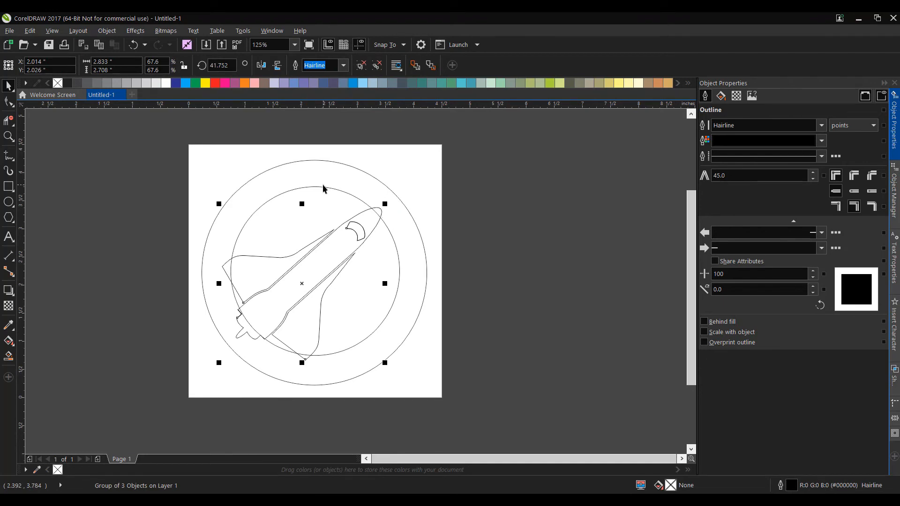
# Select both circles together and set their outline width to Hairline
pyautogui.click(474, 180)
pyautogui.click(321, 160)
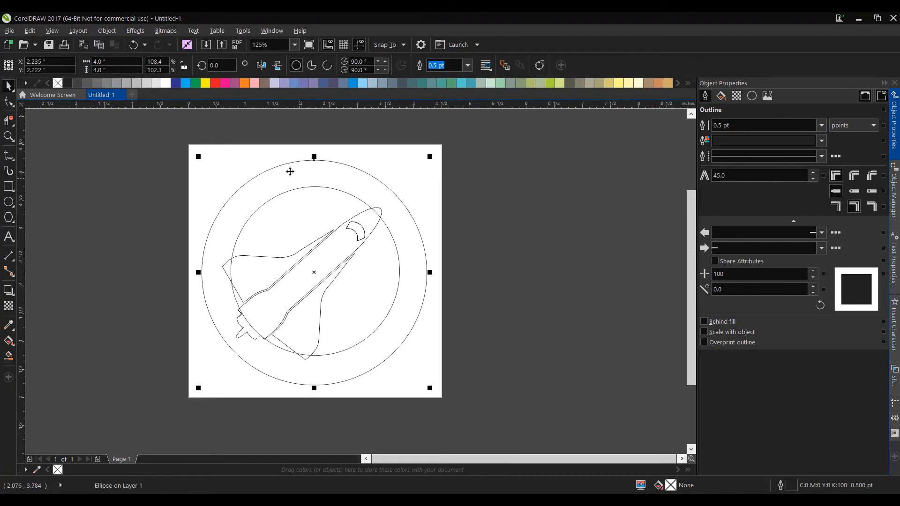
pyautogui.click(293, 189)
pyautogui.click(292, 190)
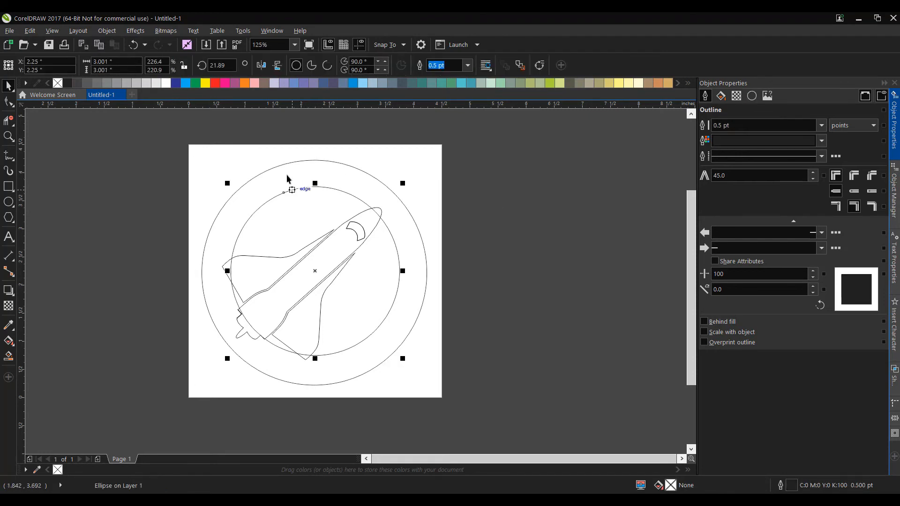
pyautogui.keyDown('shift'); pyautogui.click(288, 164); pyautogui.keyUp('shift')
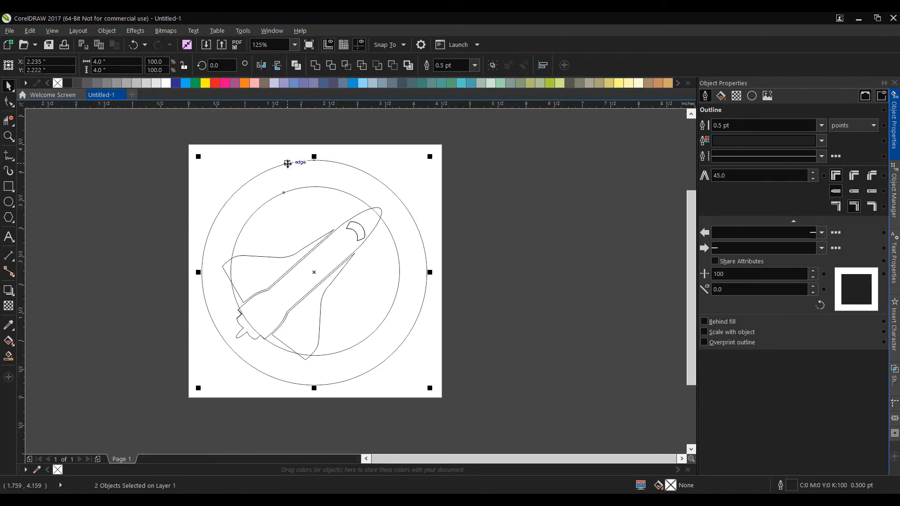
pyautogui.click(822, 126)
pyautogui.click(732, 147)
pyautogui.click(556, 249)
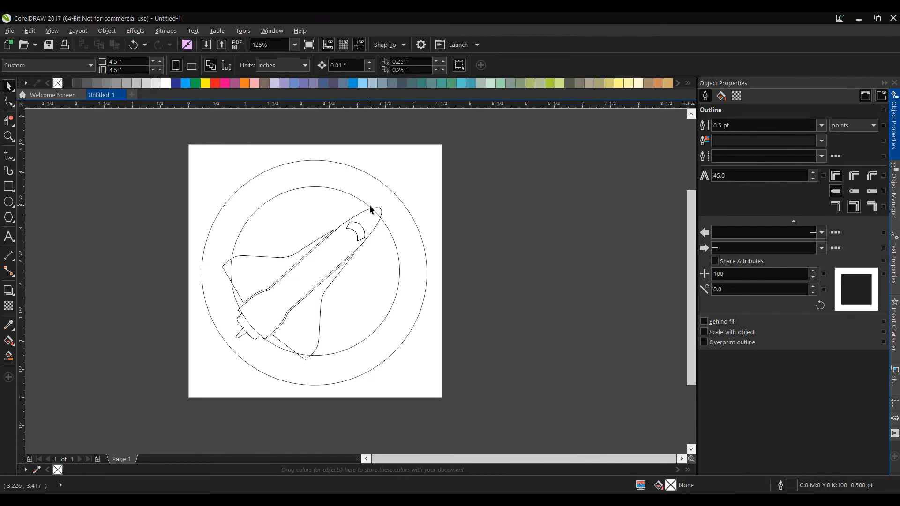
# Use Virtual Segment Delete to remove the left wing tip outside the inner circle and the circle arc crossing that wing
pyautogui.scroll(2, 375, 206)
pyautogui.moveTo(373, 221); pyautogui.dragTo(391, 204)
pyautogui.scroll(2, 65, 241)
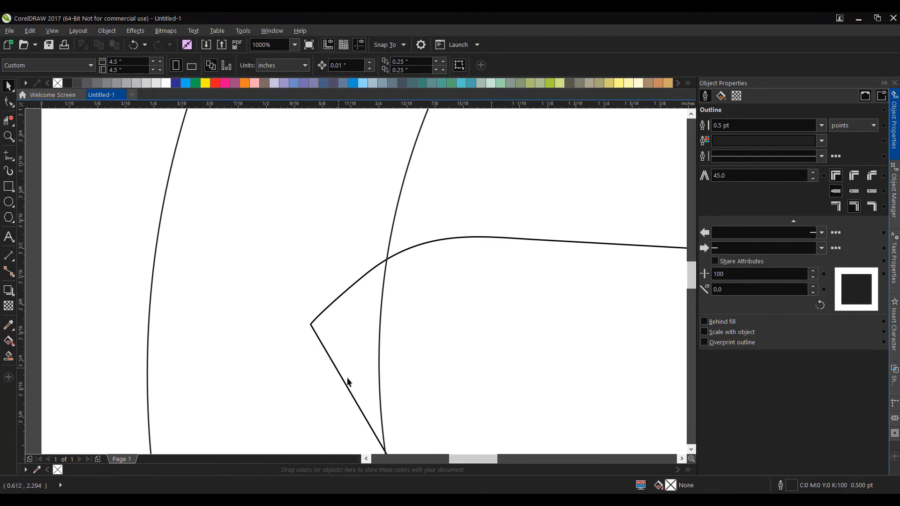
pyautogui.scroll(-1, 338, 352)
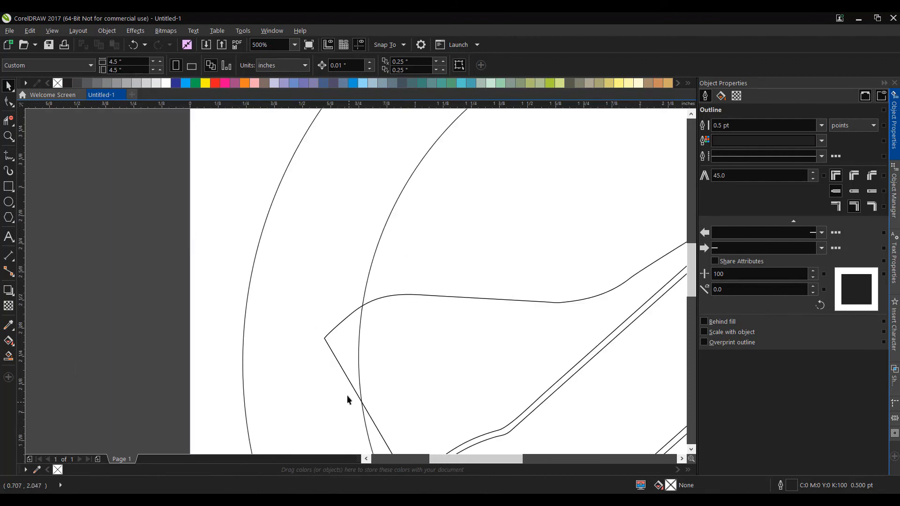
pyautogui.click(17, 128)
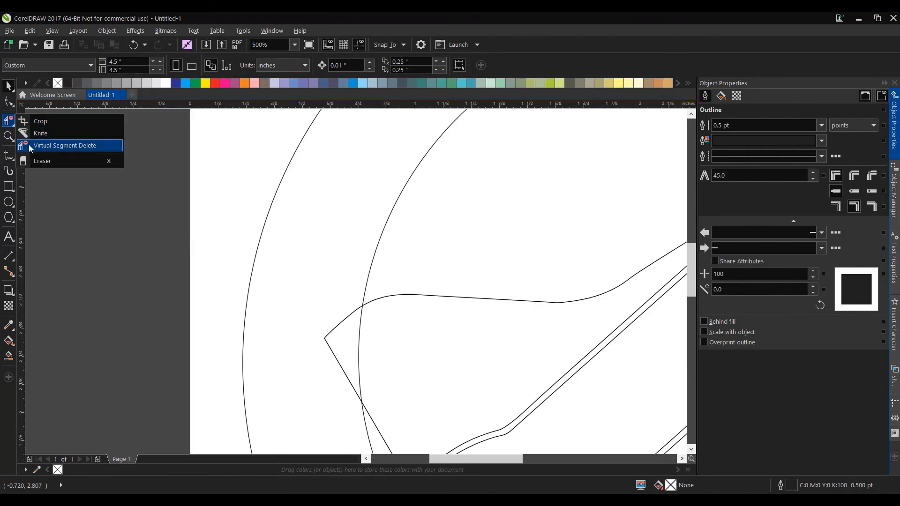
pyautogui.click(45, 148)
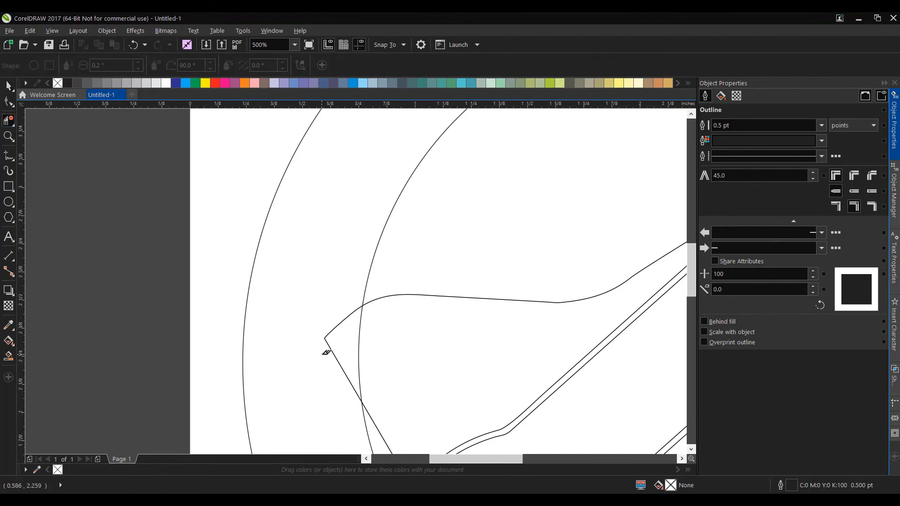
pyautogui.moveTo(374, 346); pyautogui.dragTo(375, 346)
pyautogui.scroll(-2, 473, 374)
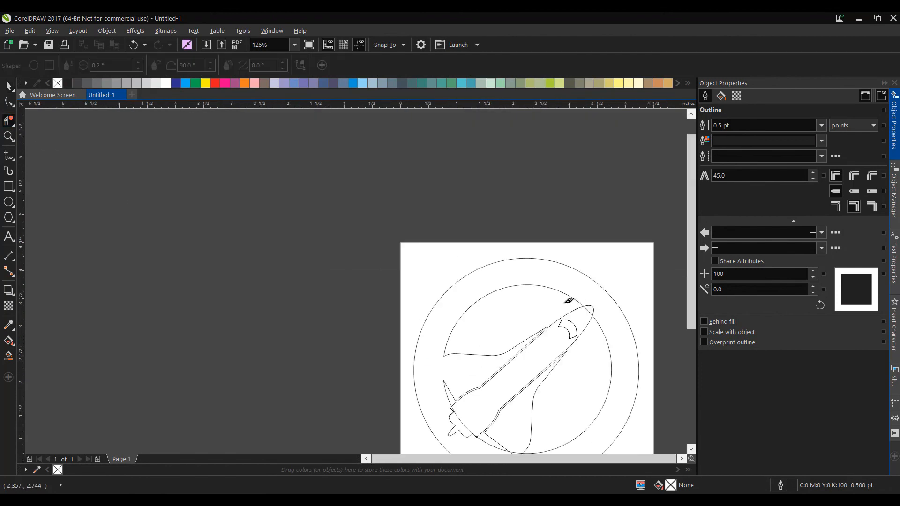
# Delete the overlapping segments where the shuttle's nose and lower wing tip cross the inner circle
pyautogui.scroll(2, 583, 300)
pyautogui.moveTo(630, 300); pyautogui.dragTo(628, 302)
pyautogui.scroll(-3, 617, 317)
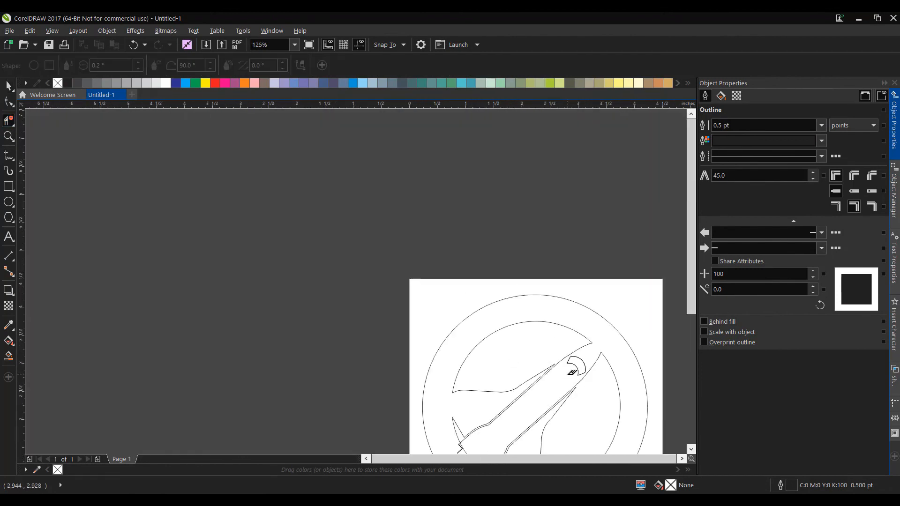
pyautogui.scroll(3, 488, 332)
pyautogui.moveTo(364, 258); pyautogui.dragTo(357, 311)
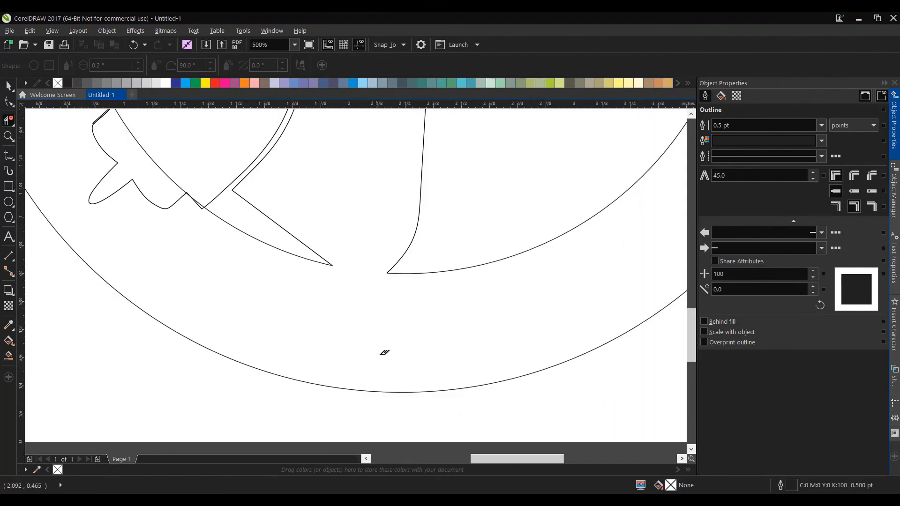
pyautogui.scroll(-1, 414, 332)
# Delete the shuttle's tail and engine segments, the circle arc across them and the leftover line stubs at the inner circle
pyautogui.scroll(1, 273, 226)
pyautogui.scroll(1, 273, 224)
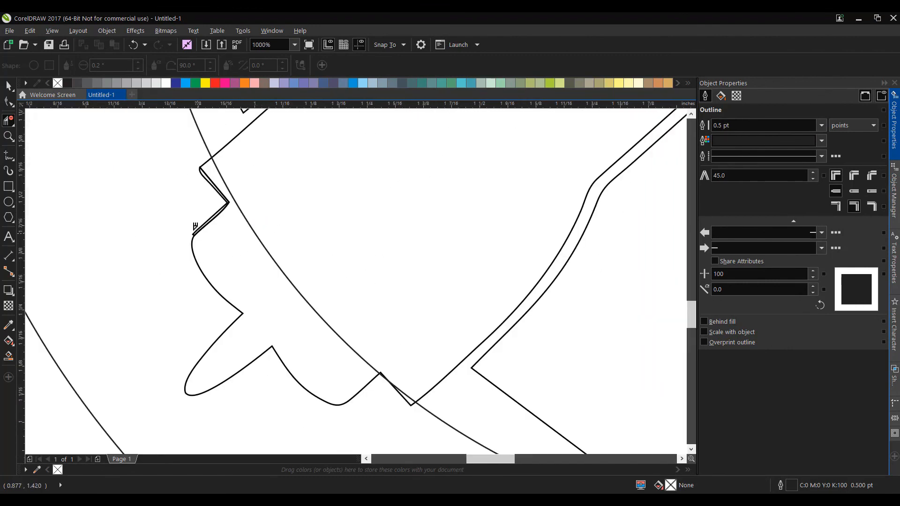
pyautogui.moveTo(186, 195); pyautogui.dragTo(232, 211)
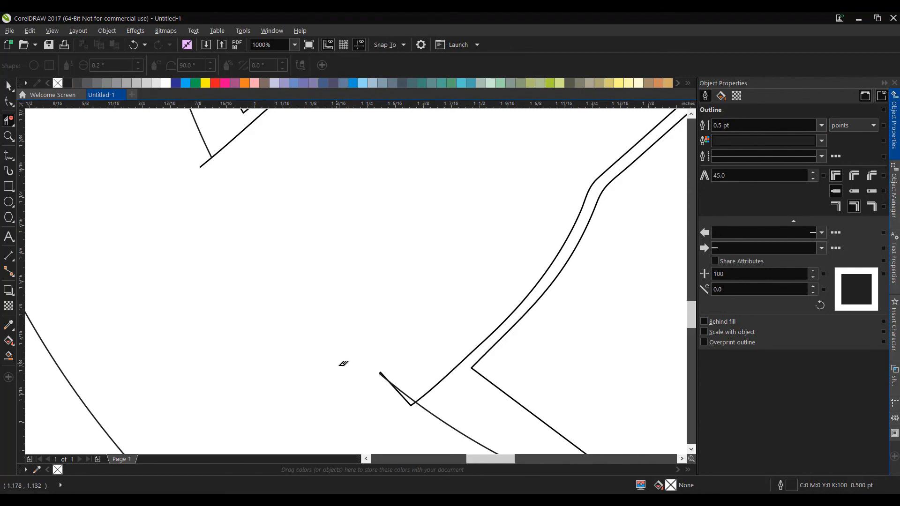
pyautogui.moveTo(388, 369); pyautogui.dragTo(385, 408)
pyautogui.scroll(2, 183, 156)
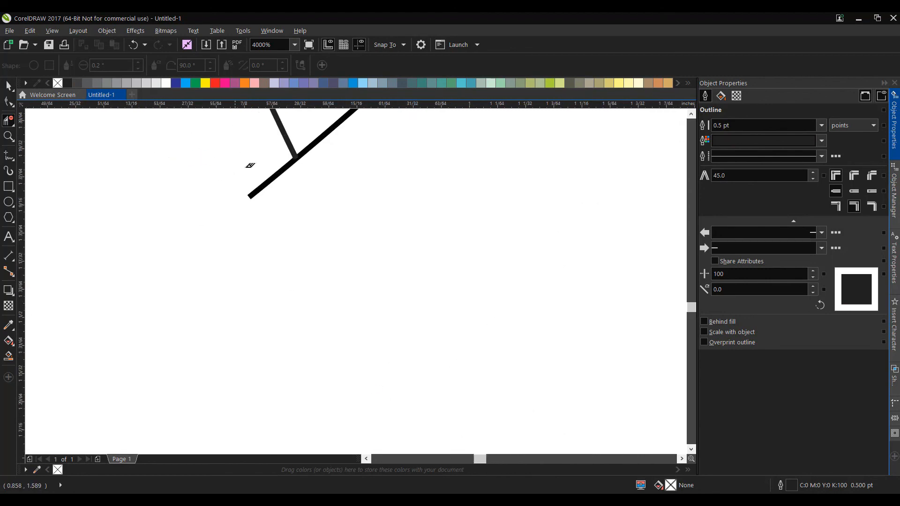
pyautogui.moveTo(288, 203); pyautogui.dragTo(292, 211)
pyautogui.scroll(-5, 291, 243)
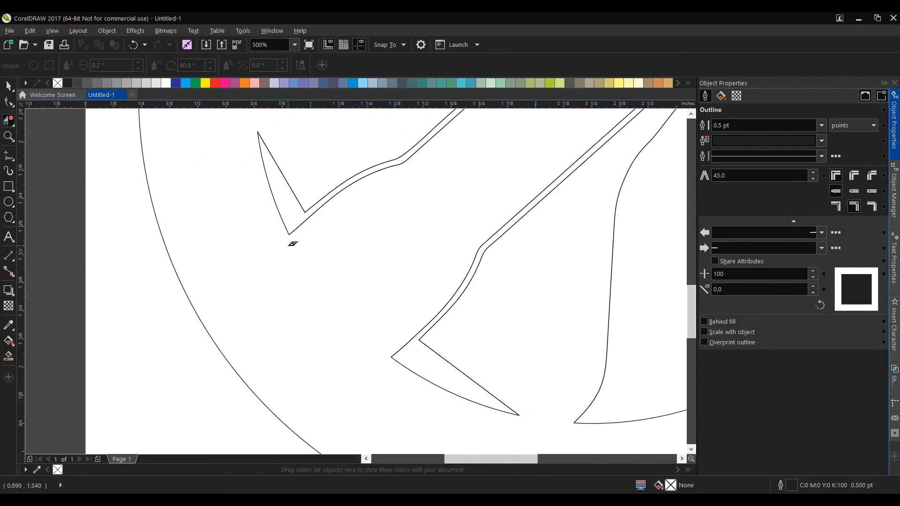
pyautogui.press('space')
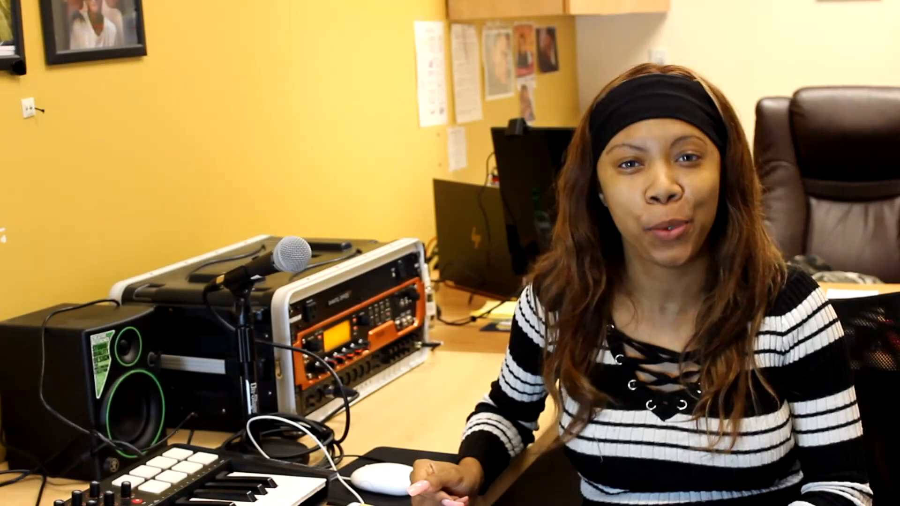